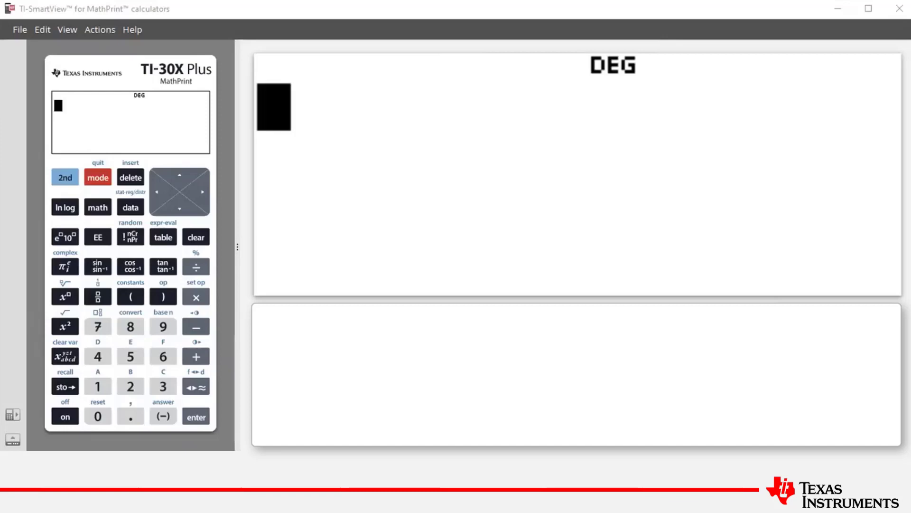
Step: Open the RANDOM menu with 2nd then nCr/nPr to show rand and randint(
left_click(65, 177)
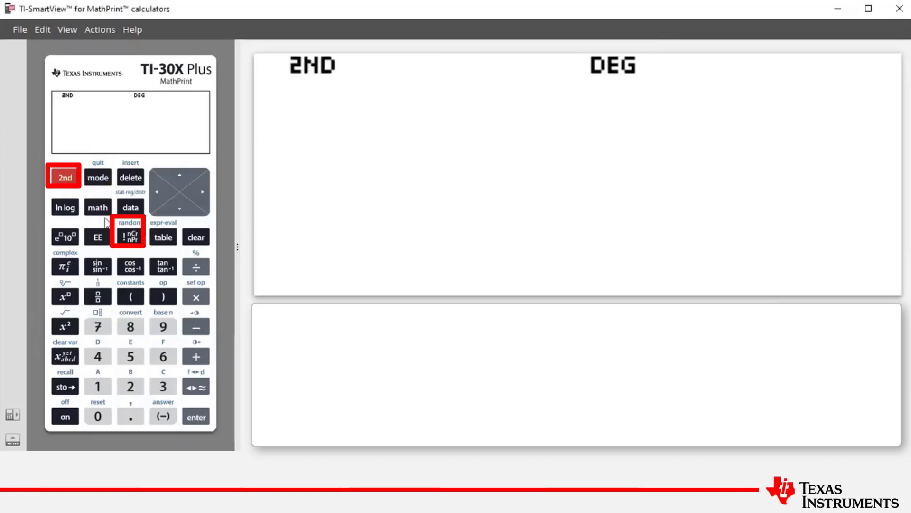
left_click(132, 239)
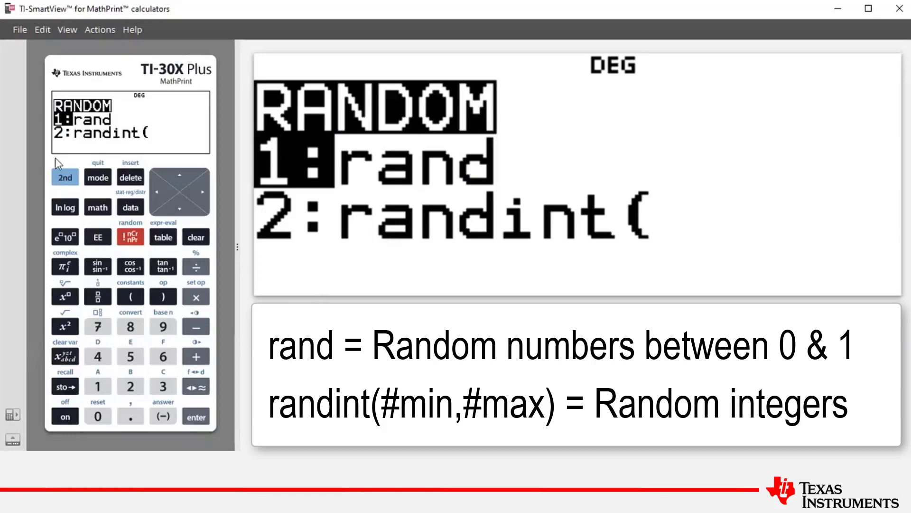
Step: Return to a blank home screen and evaluate 4→rand to seed the generator with 4
left_click(65, 180)
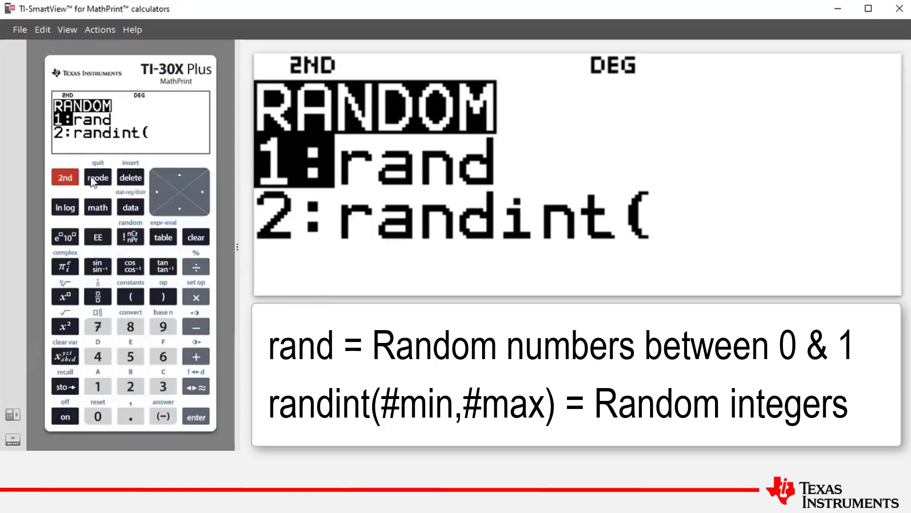
left_click(93, 179)
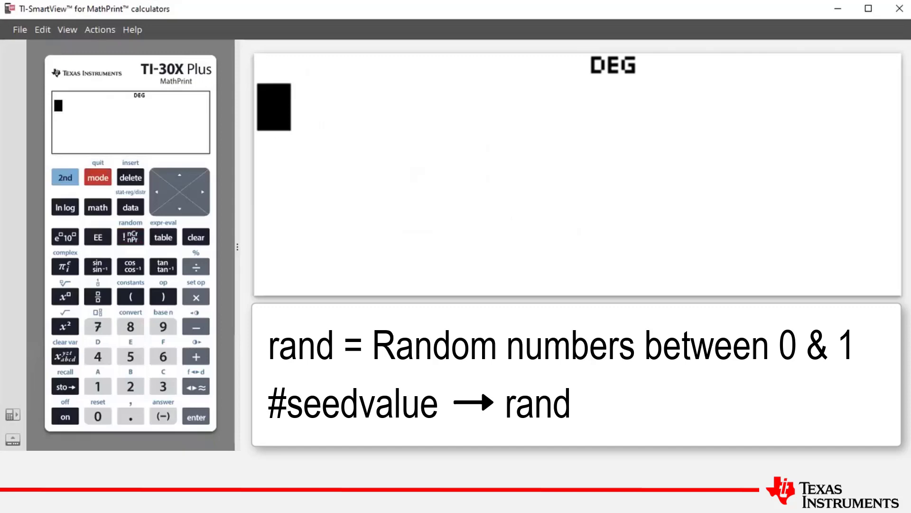
left_click(99, 357)
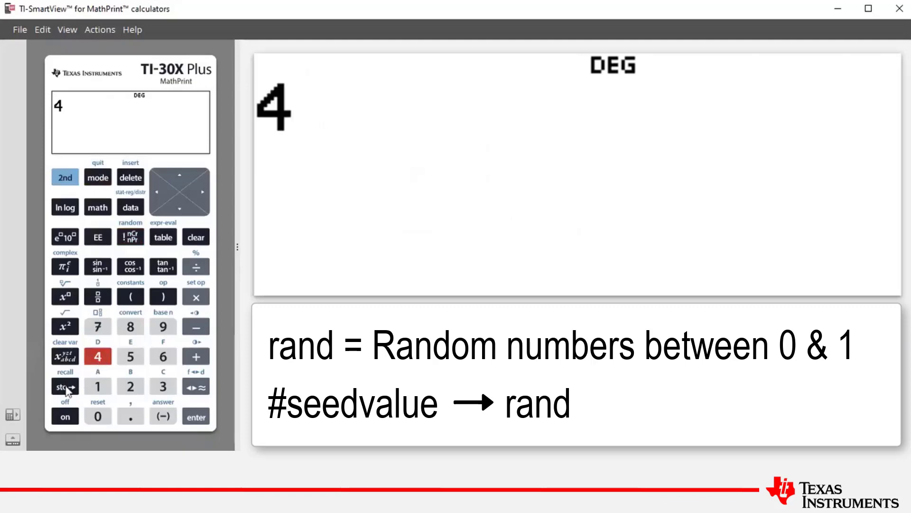
left_click(65, 387)
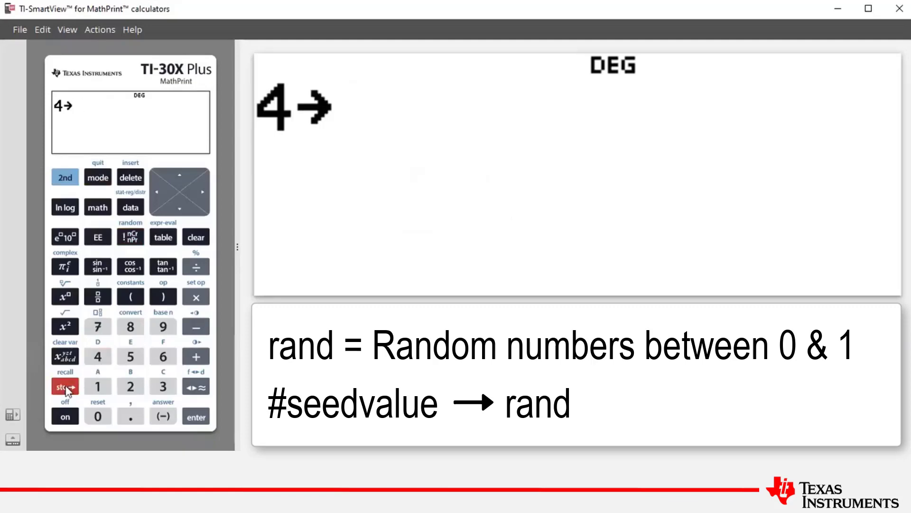
left_click(63, 181)
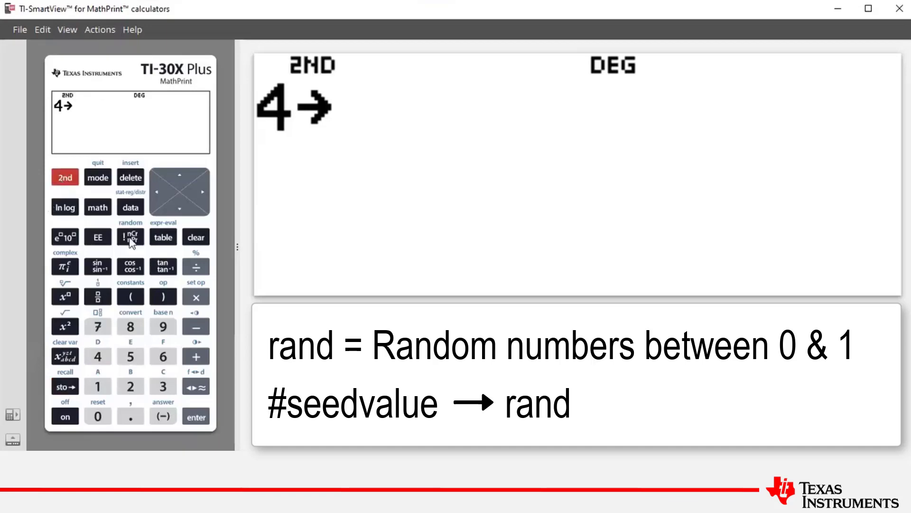
left_click(131, 239)
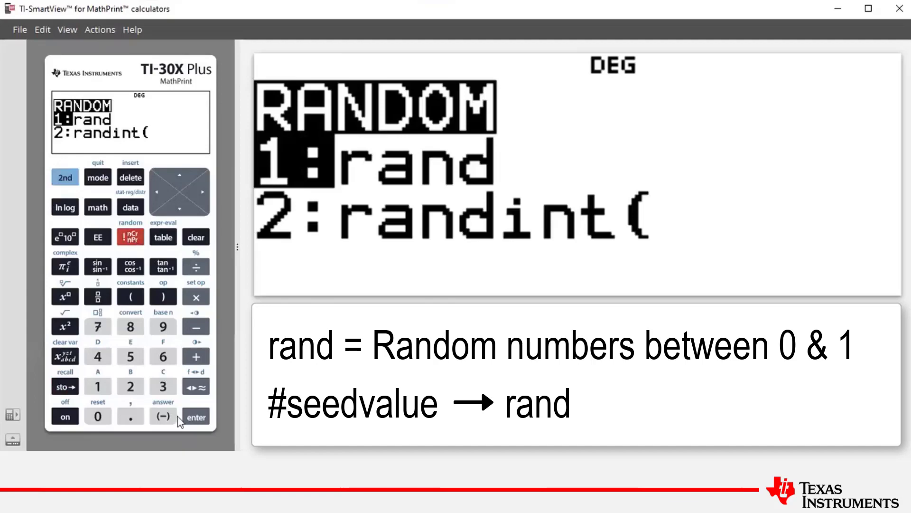
left_click(196, 418)
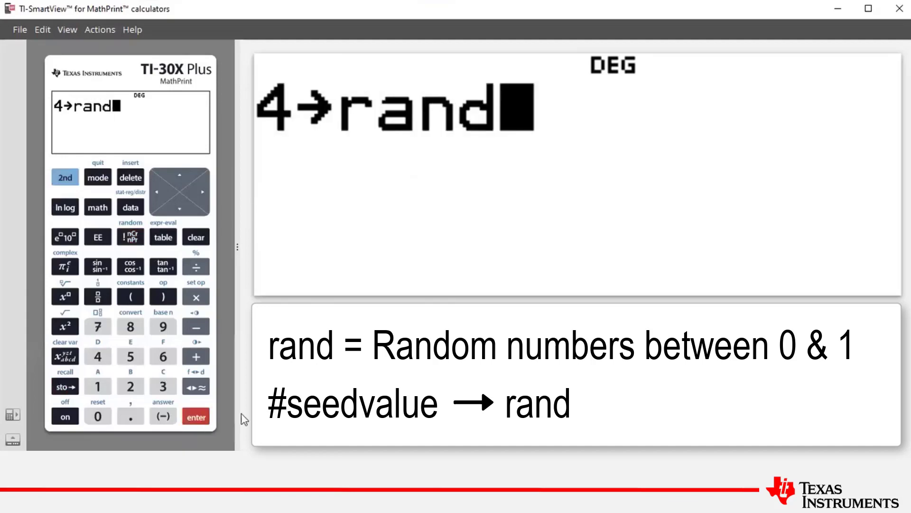
left_click(198, 420)
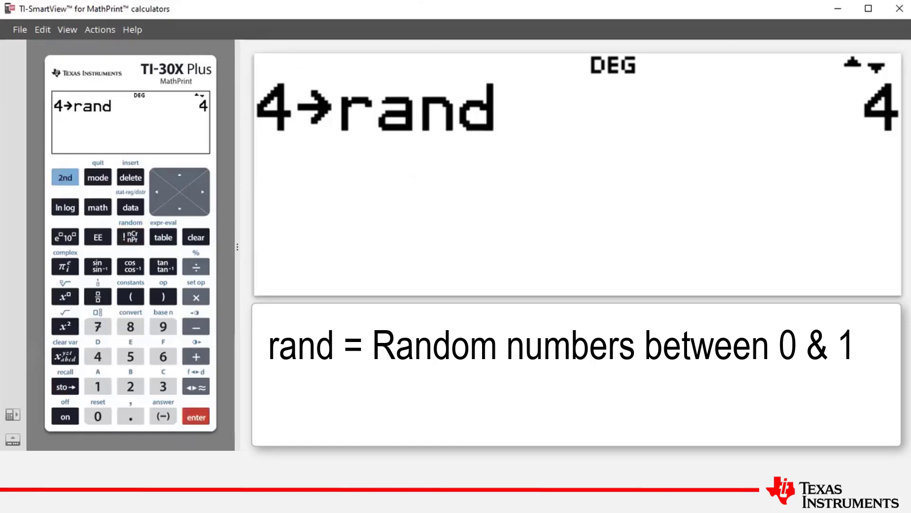
Step: Evaluate rand four times for random decimals, ending at 0.507842739 and 0.819347326
left_click(75, 183)
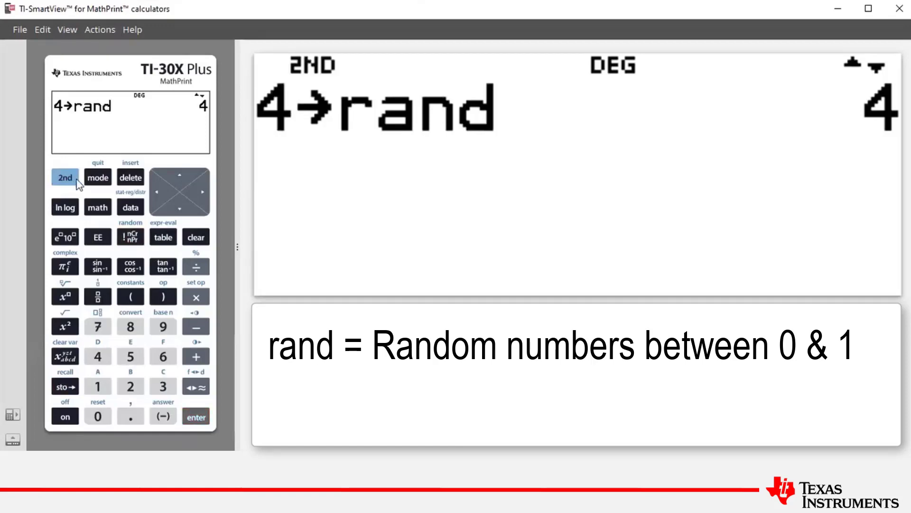
left_click(134, 240)
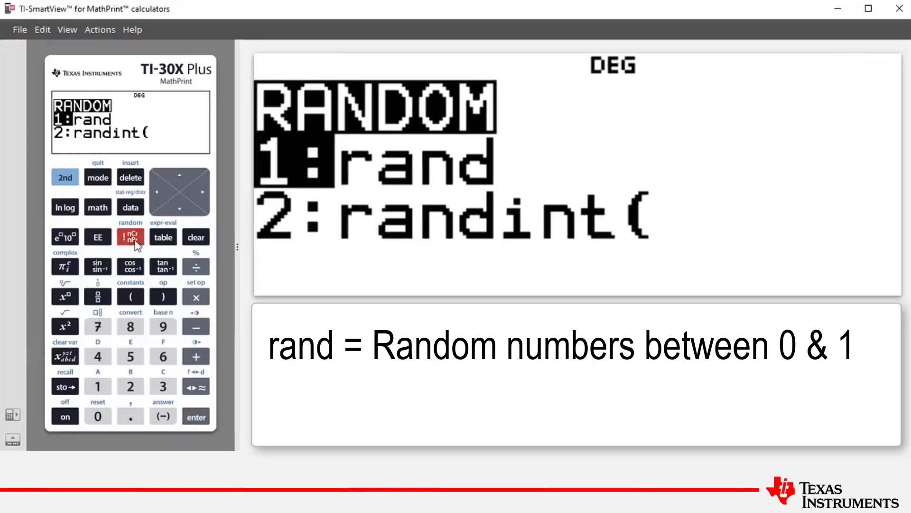
left_click(200, 419)
left_click(199, 419)
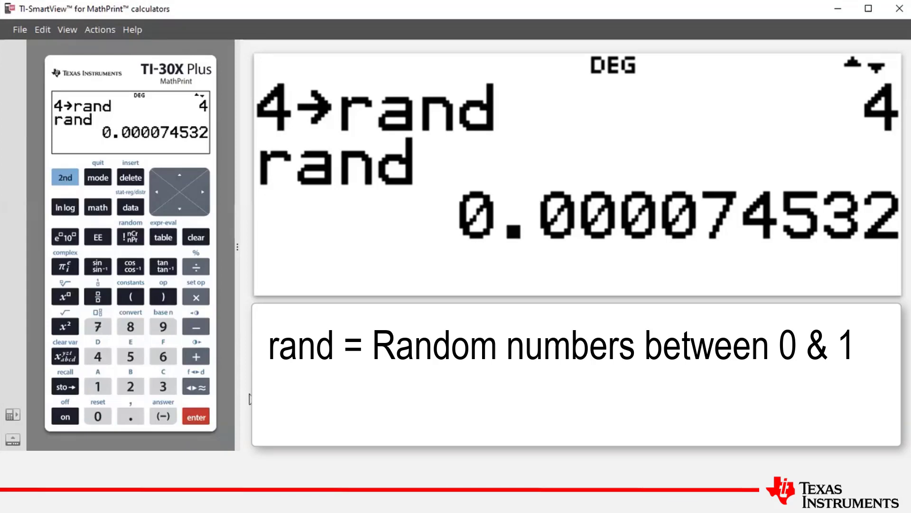
left_click(196, 417)
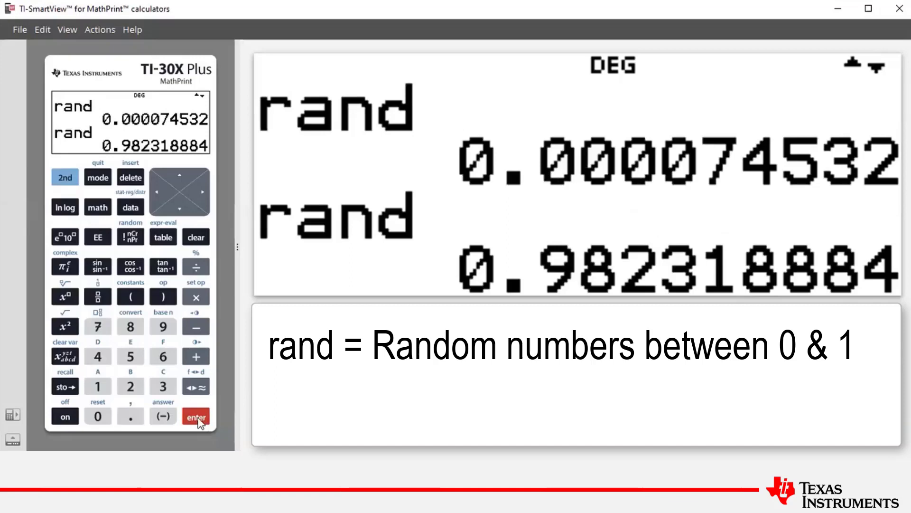
left_click(198, 421)
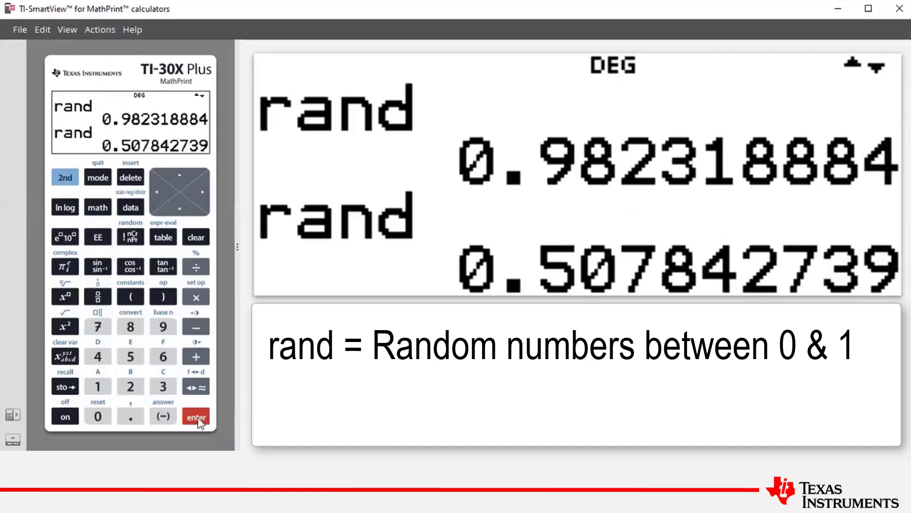
left_click(198, 422)
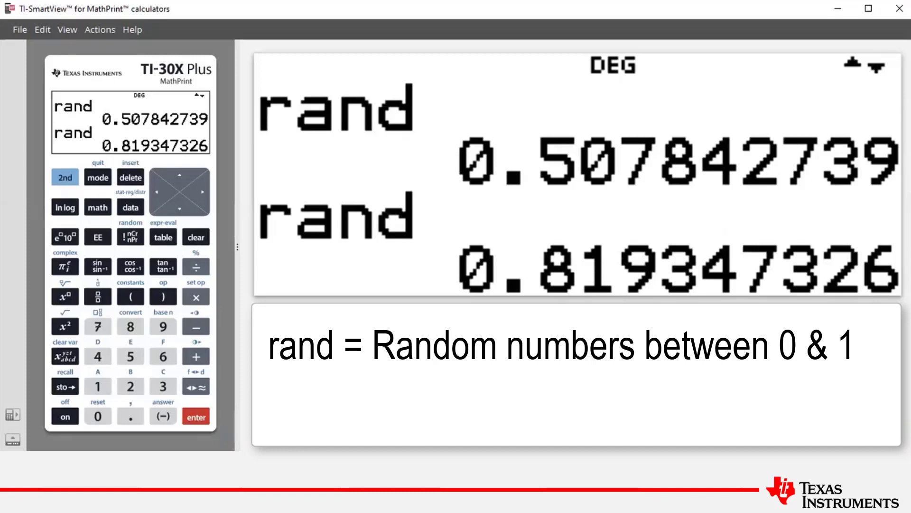
Step: Evaluate rand*10, getting the scaled random value 3.639217
left_click(68, 177)
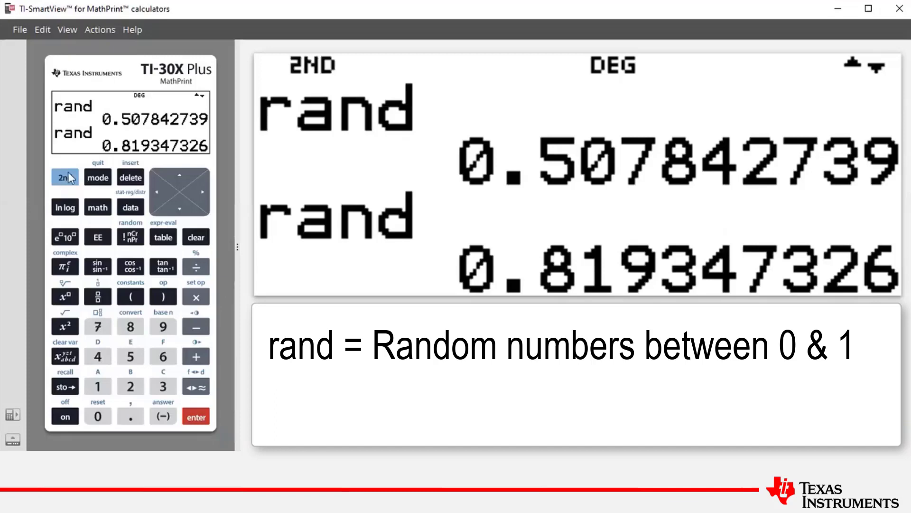
left_click(132, 237)
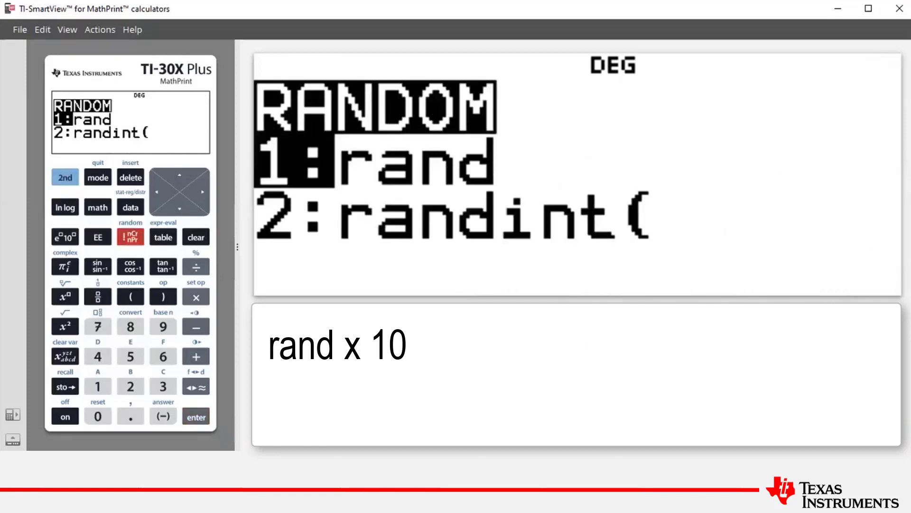
left_click(99, 387)
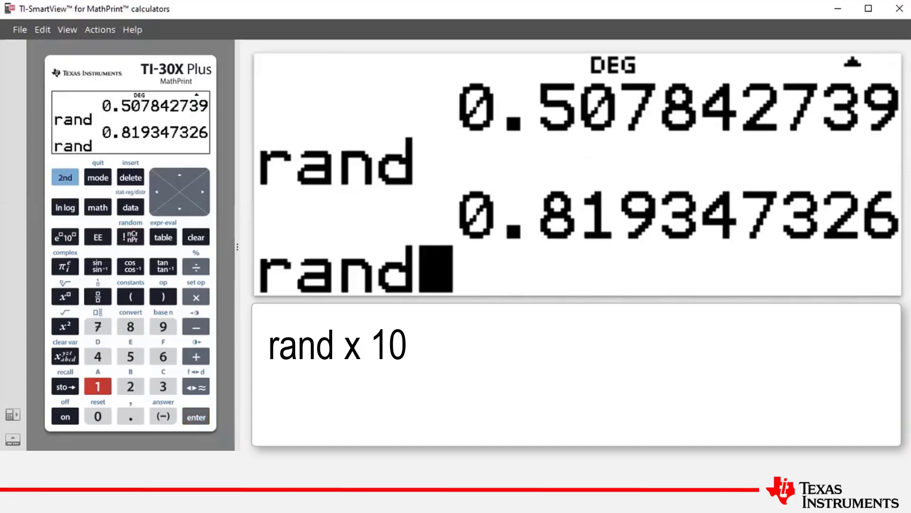
left_click(196, 297)
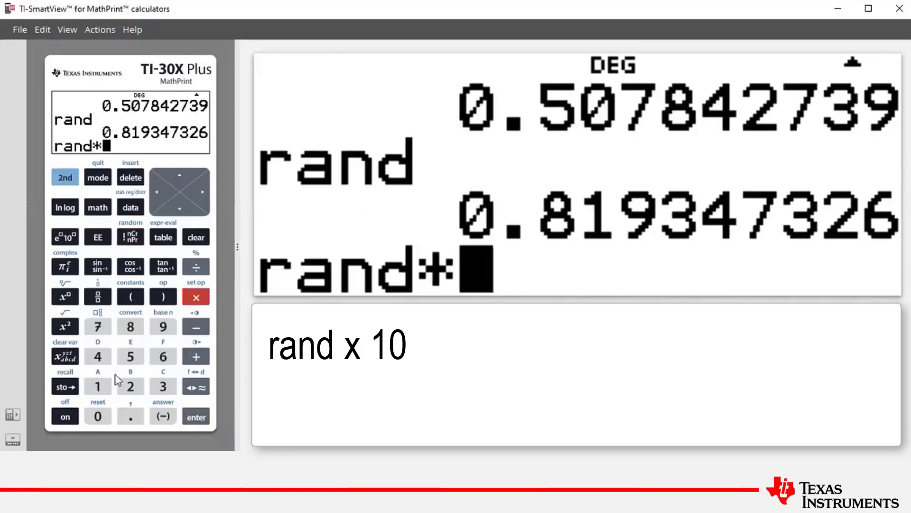
left_click(98, 386)
left_click(98, 416)
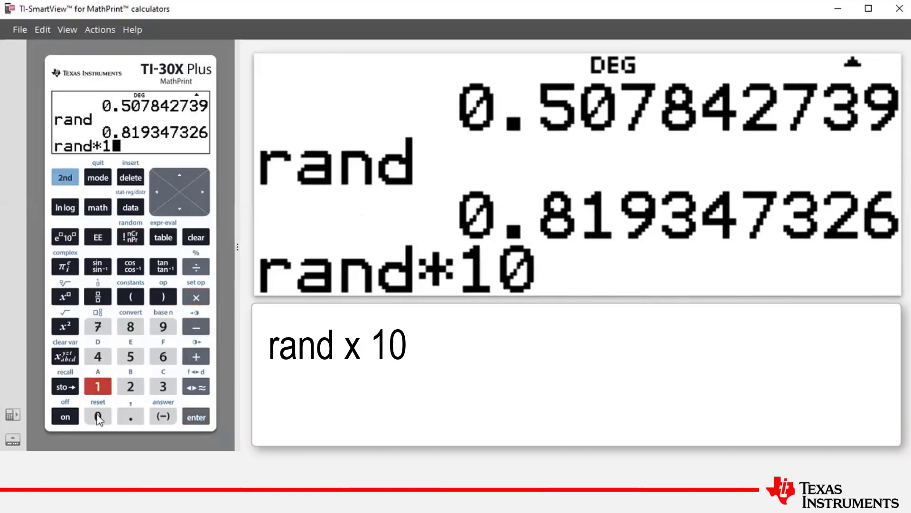
left_click(196, 418)
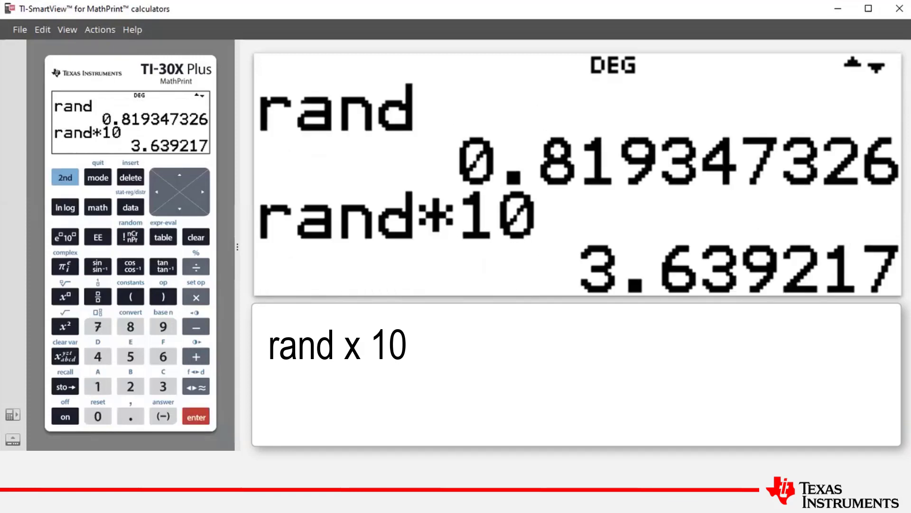
Step: Enter randint(1,6) on the entry line, with minimum 1 and maximum 6
left_click(66, 180)
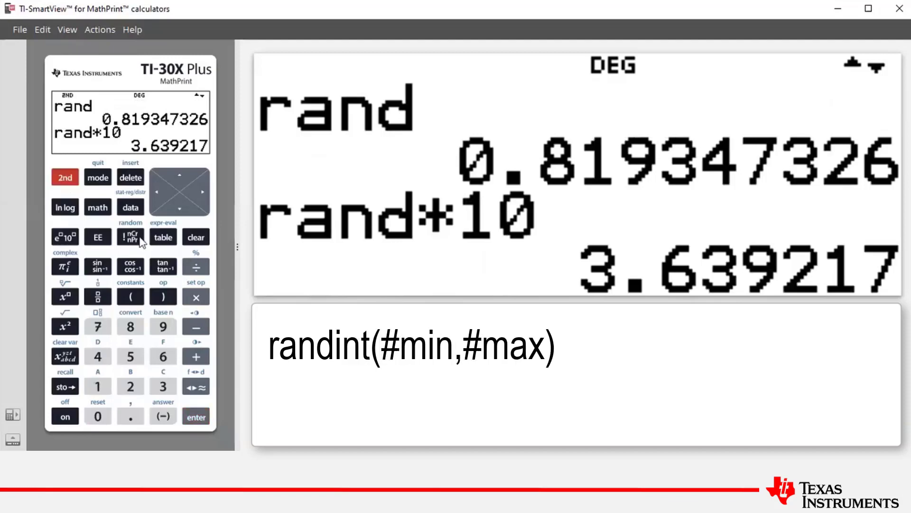
left_click(131, 237)
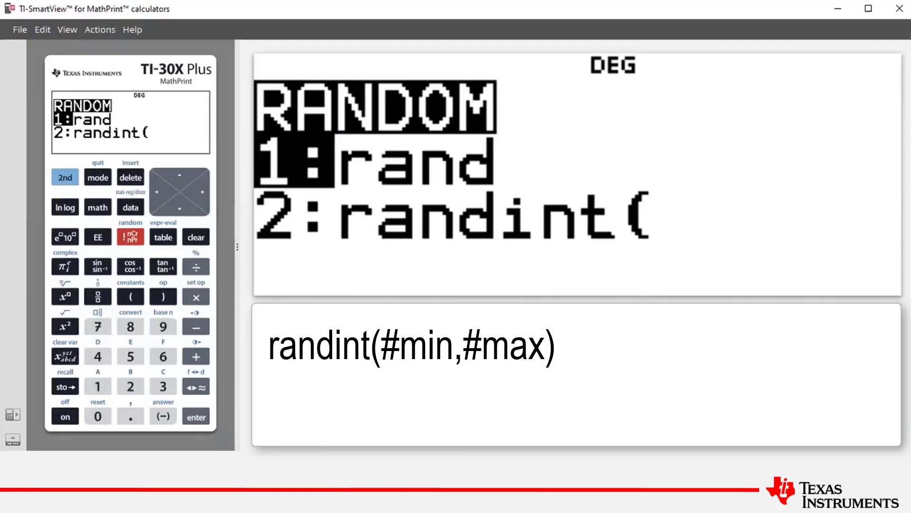
left_click(130, 388)
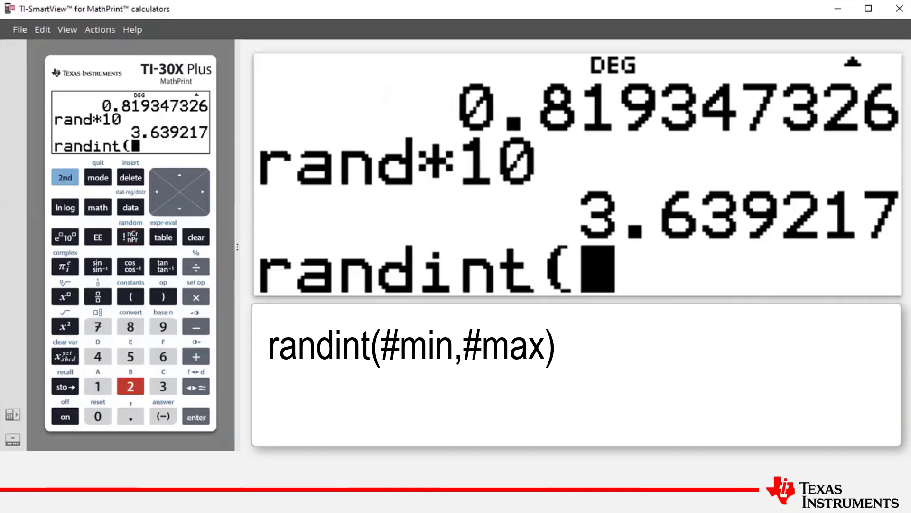
left_click(98, 386)
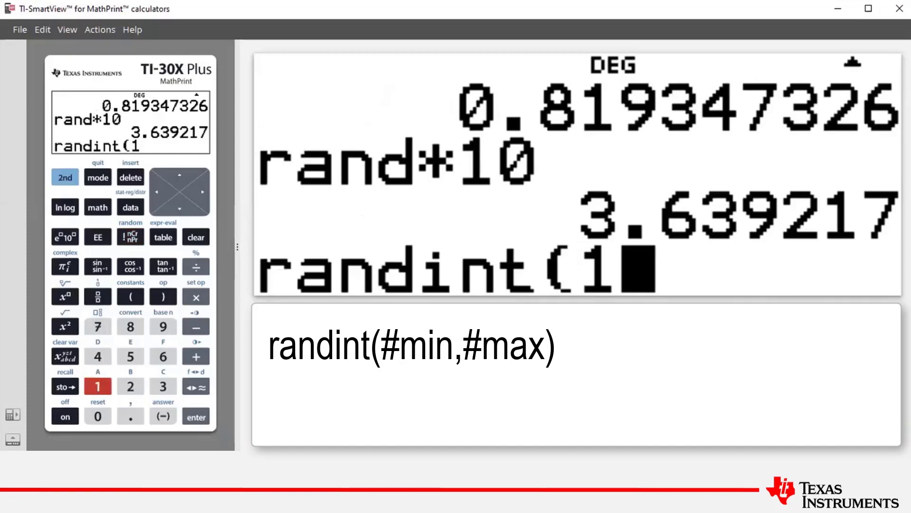
left_click(62, 180)
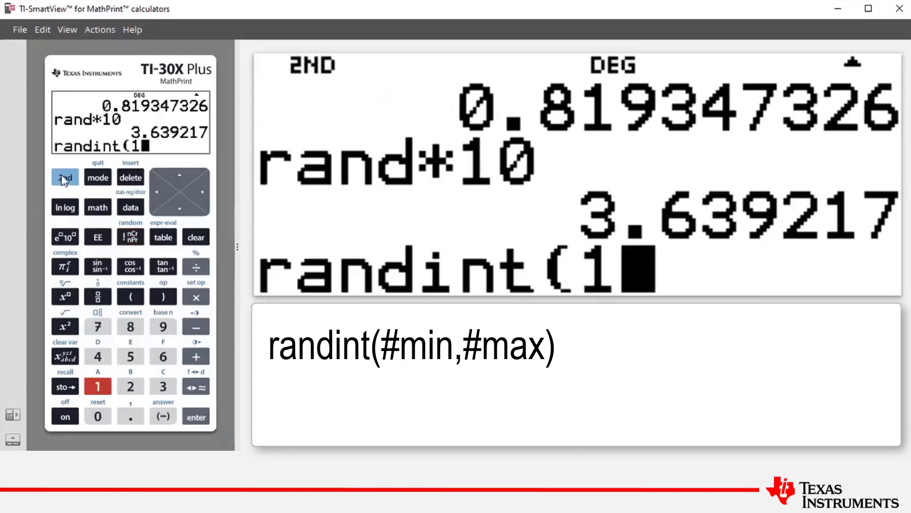
left_click(130, 417)
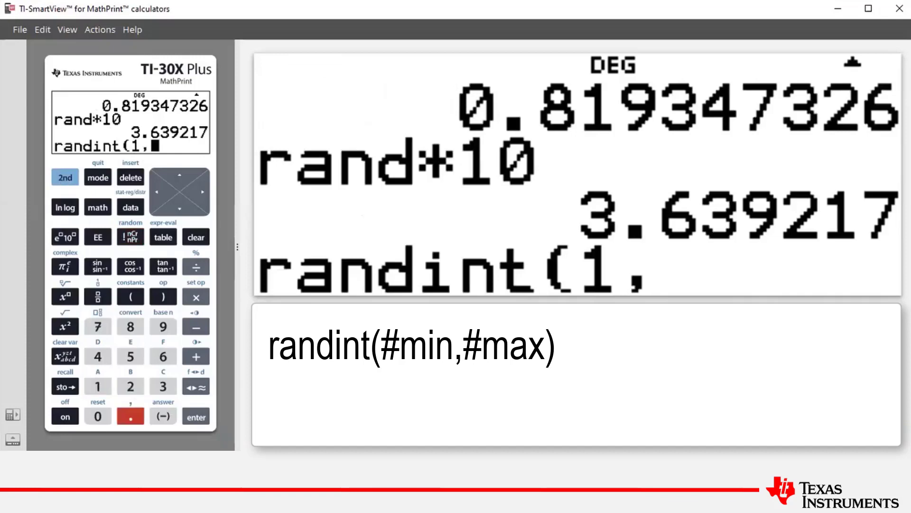
left_click(164, 353)
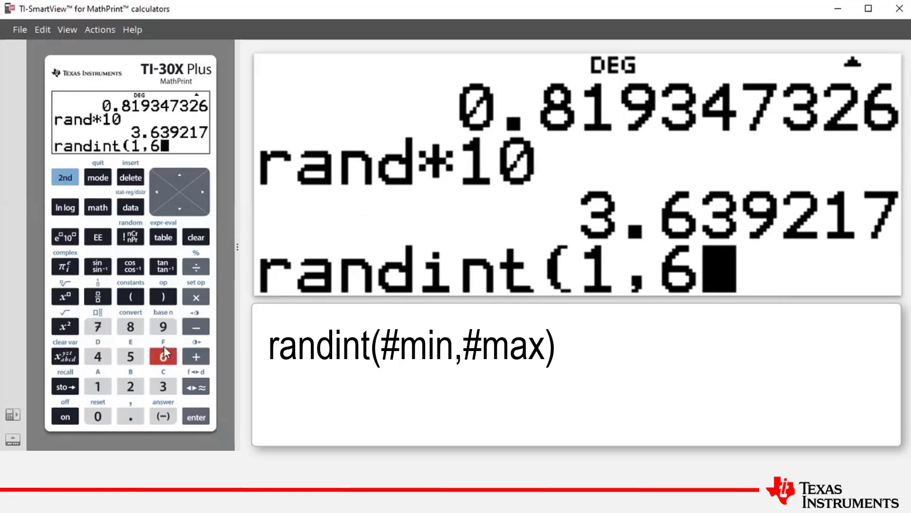
left_click(163, 297)
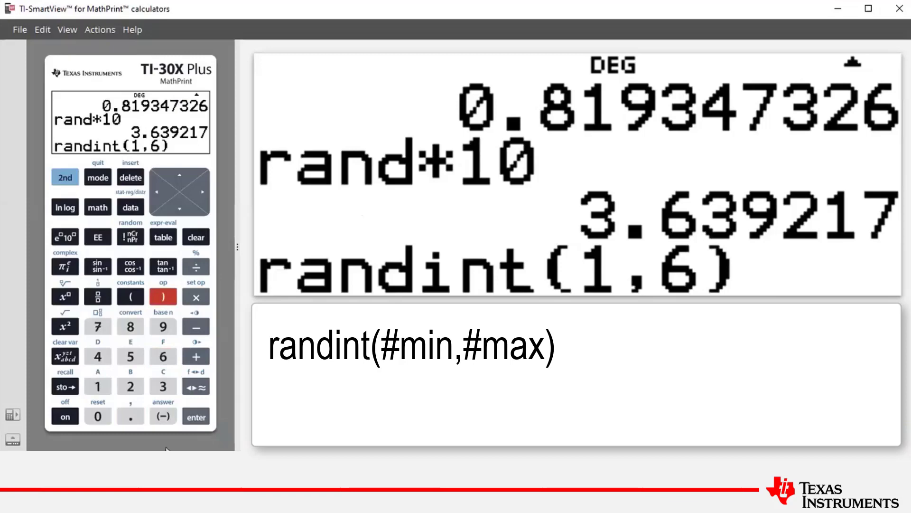
Step: Evaluate randint(1,6) three times, rolling 6, 4 and 2
left_click(200, 419)
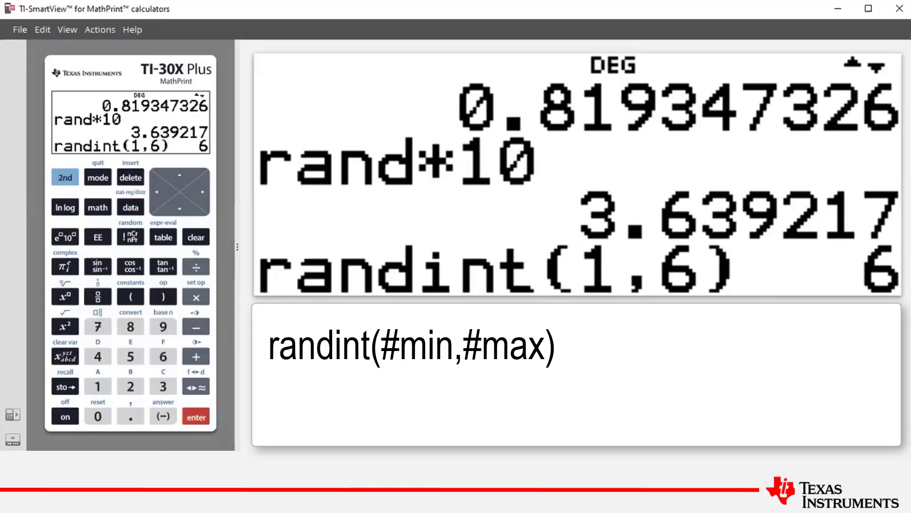
left_click(196, 417)
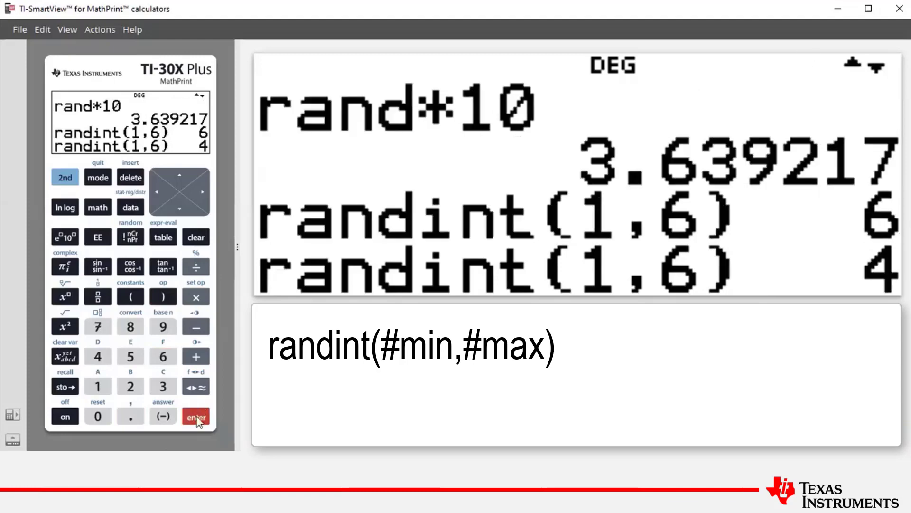
left_click(197, 420)
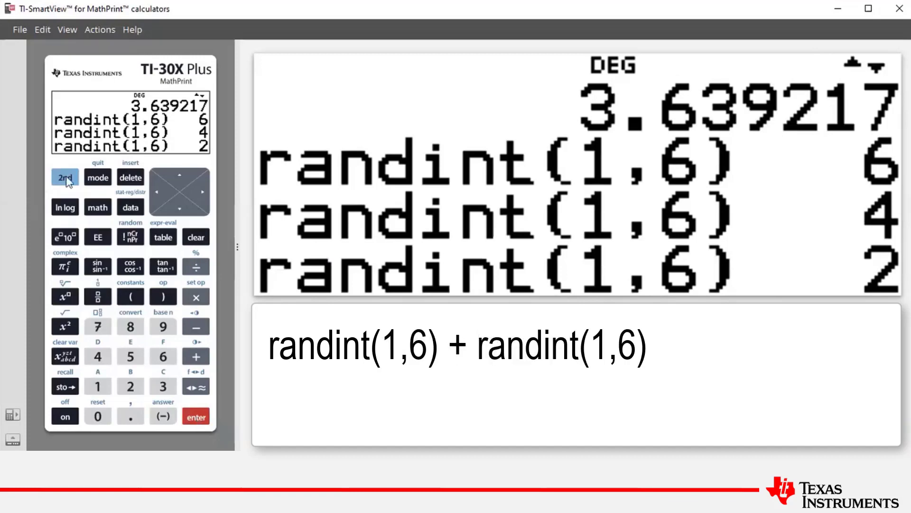
Step: Enter randint(1,6) followed by a plus sign for the first die
left_click(66, 179)
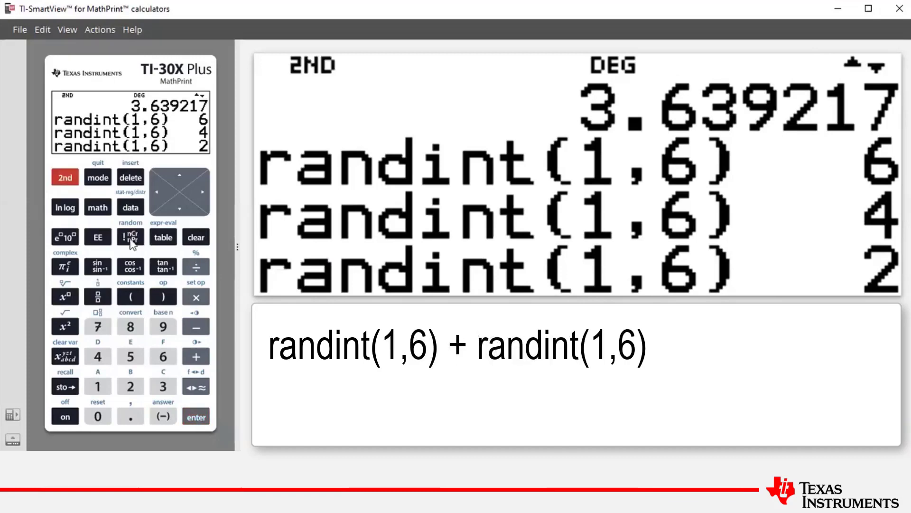
left_click(131, 237)
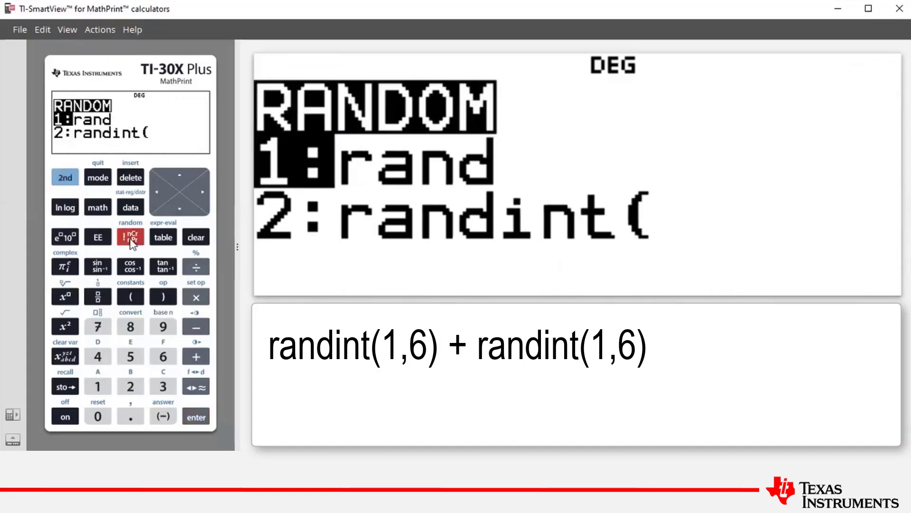
left_click(130, 386)
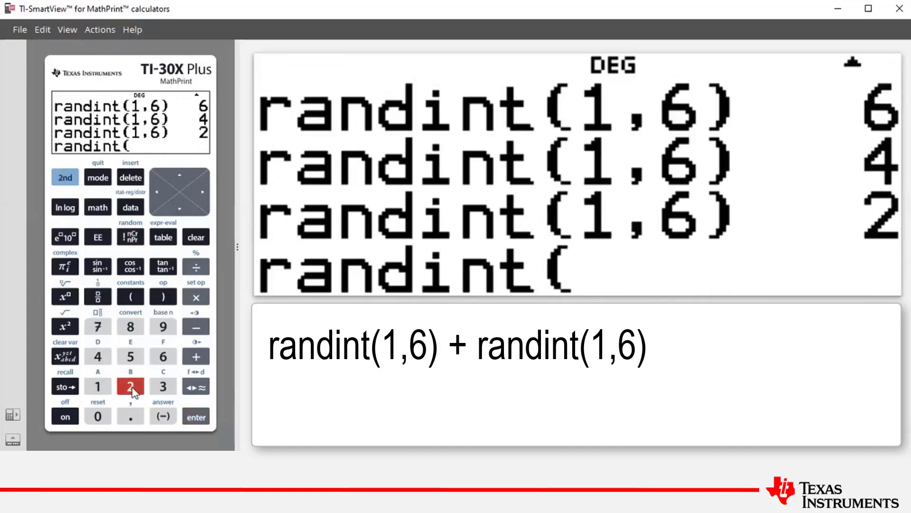
left_click(98, 386)
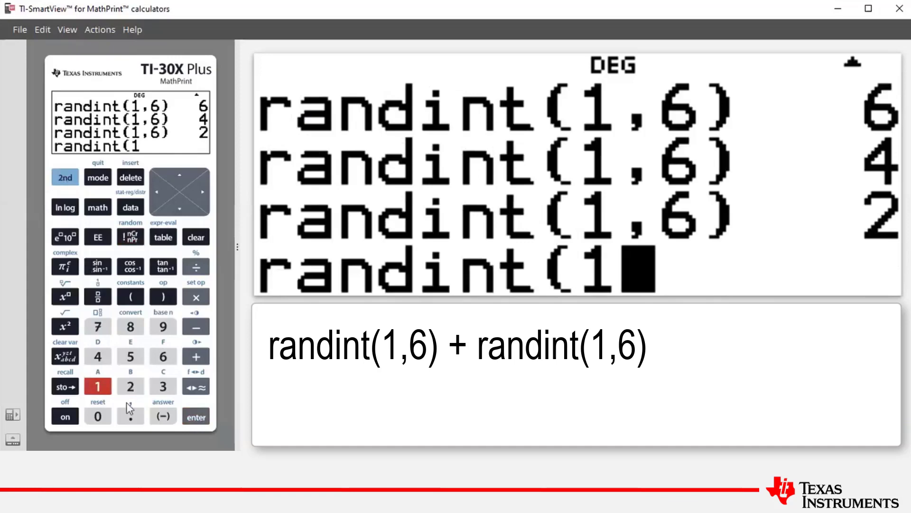
left_click(131, 416)
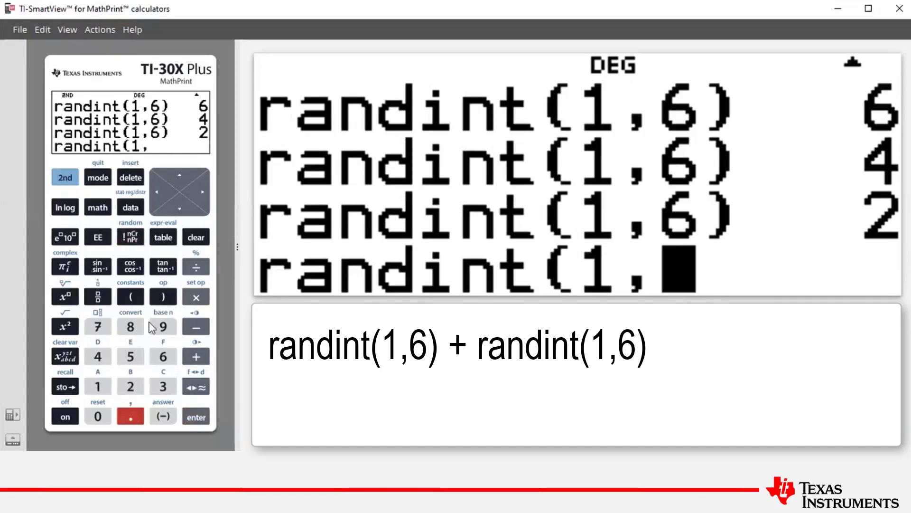
left_click(162, 355)
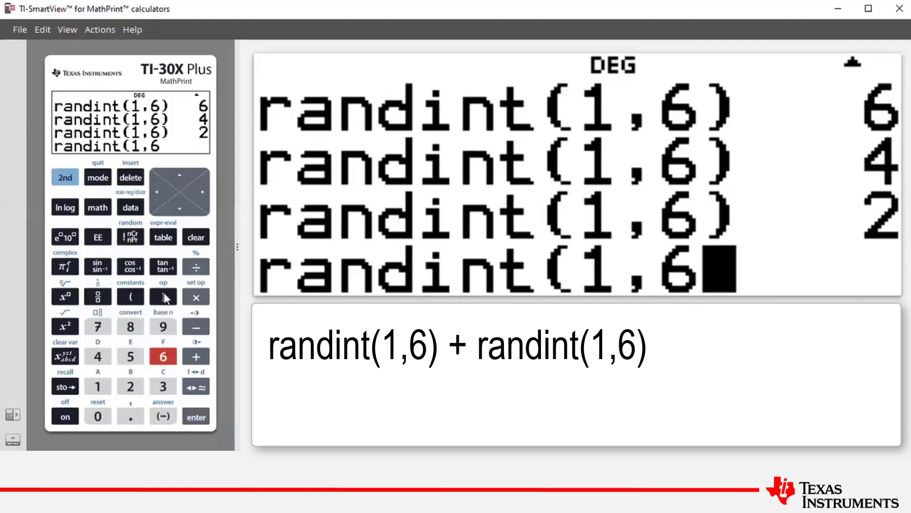
type(")")
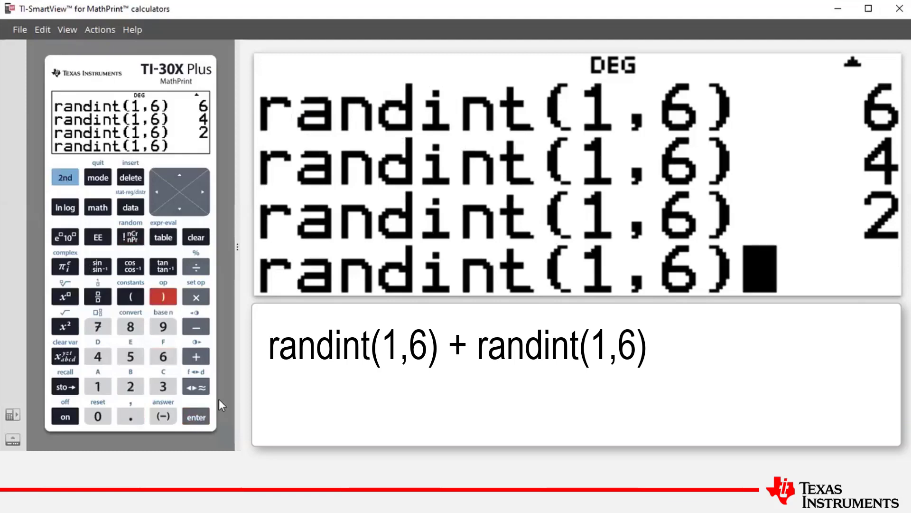
left_click(197, 361)
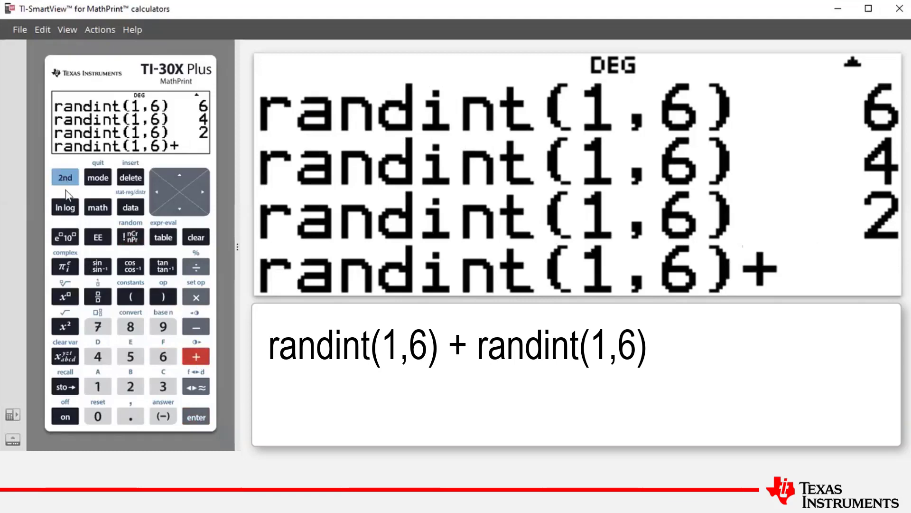
Step: Append a second randint(1,6) after the plus sign
left_click(133, 237)
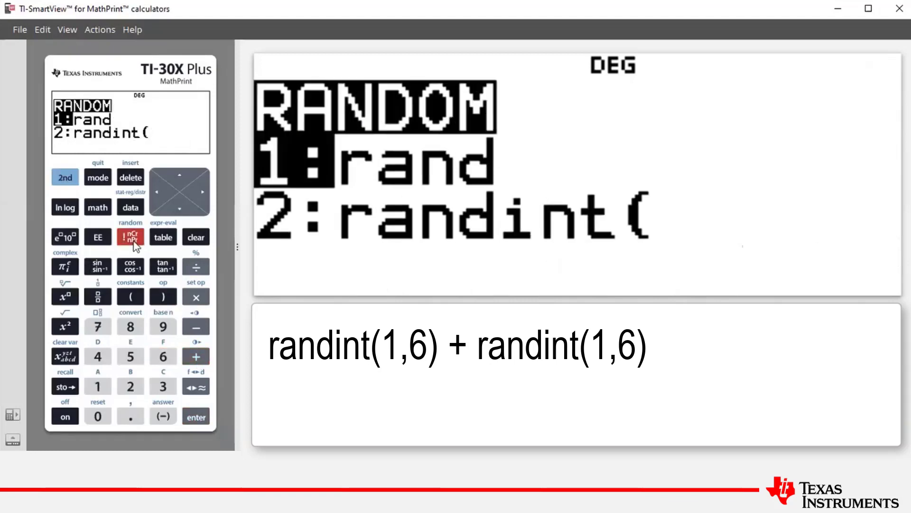
left_click(133, 388)
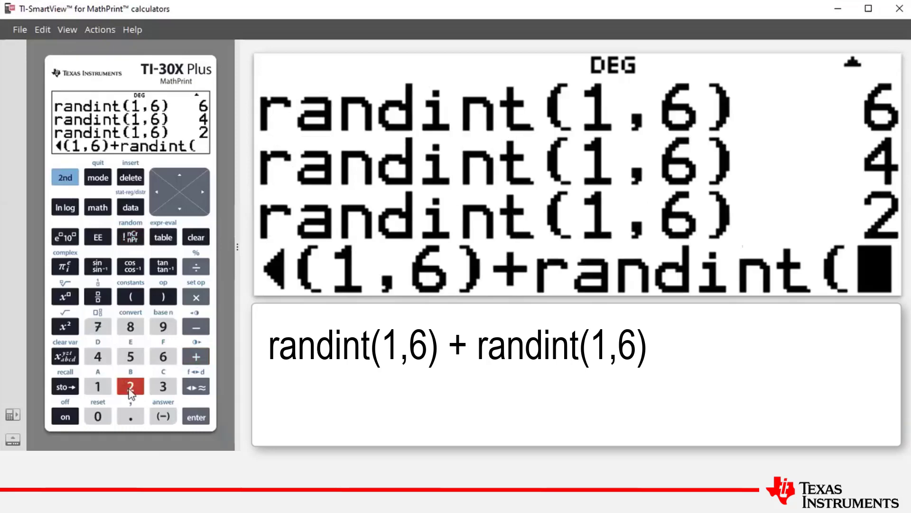
left_click(90, 386)
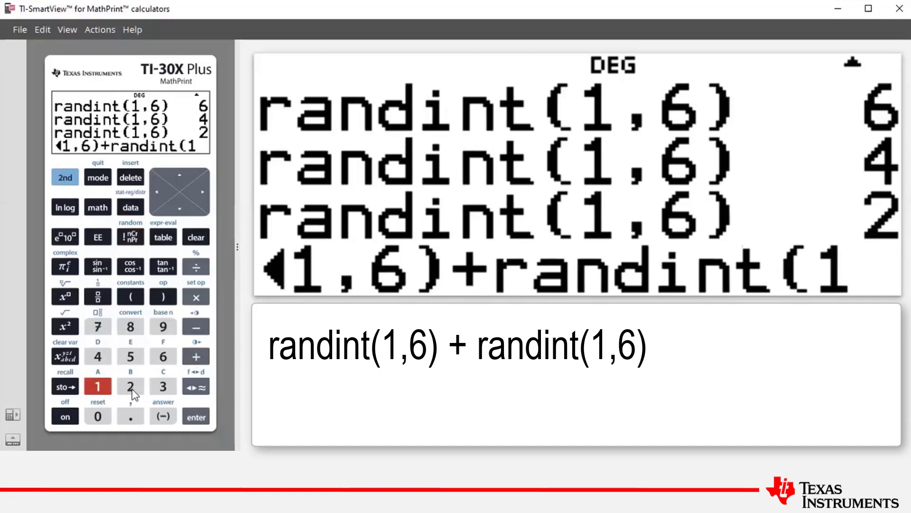
left_click(67, 178)
left_click(127, 415)
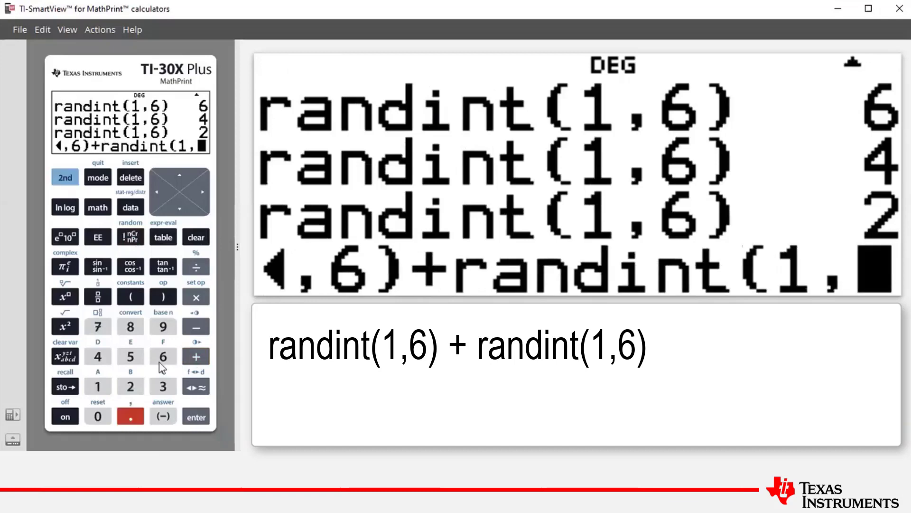
left_click(164, 357)
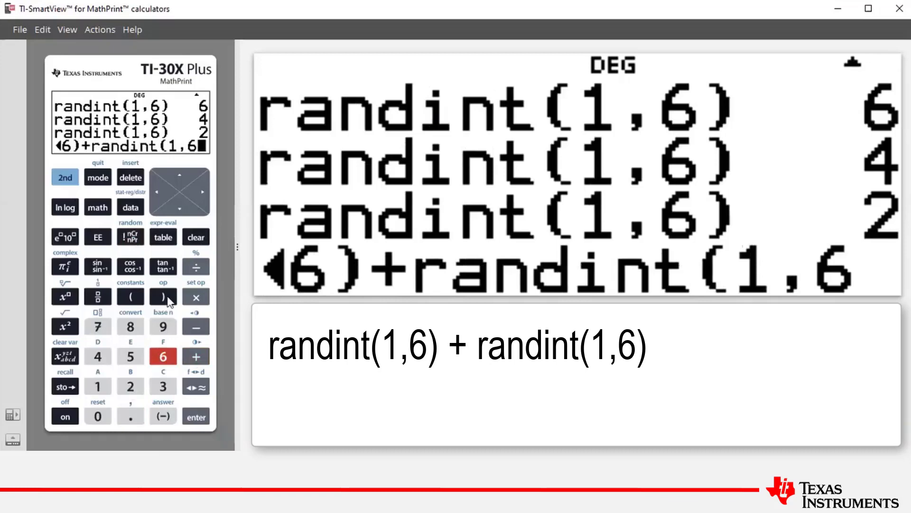
left_click(164, 298)
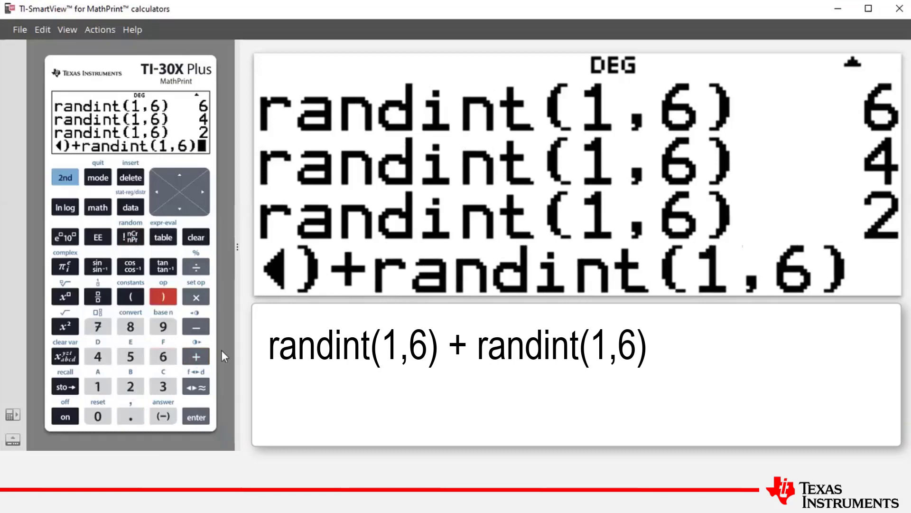
Step: Evaluate randint(1,6)+randint(1,6) five times, getting sums 4, 5, 5, 7 and 11
left_click(196, 417)
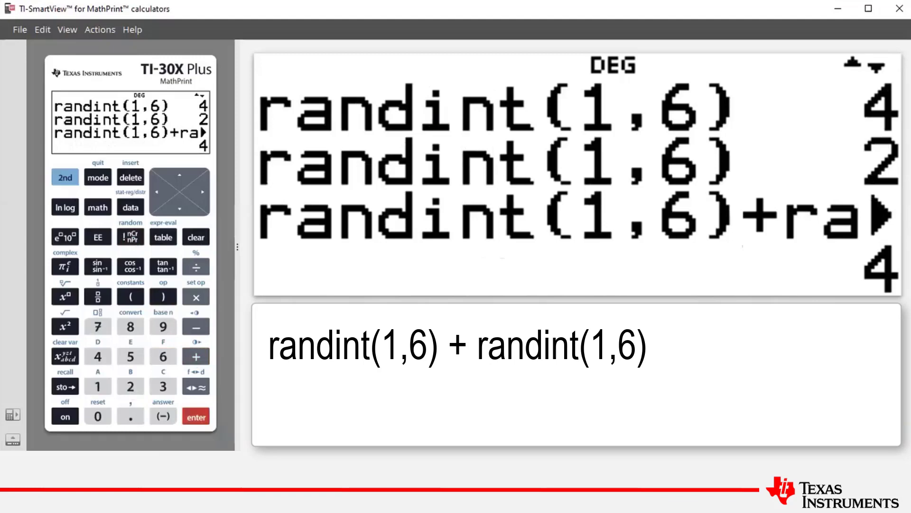
left_click(203, 421)
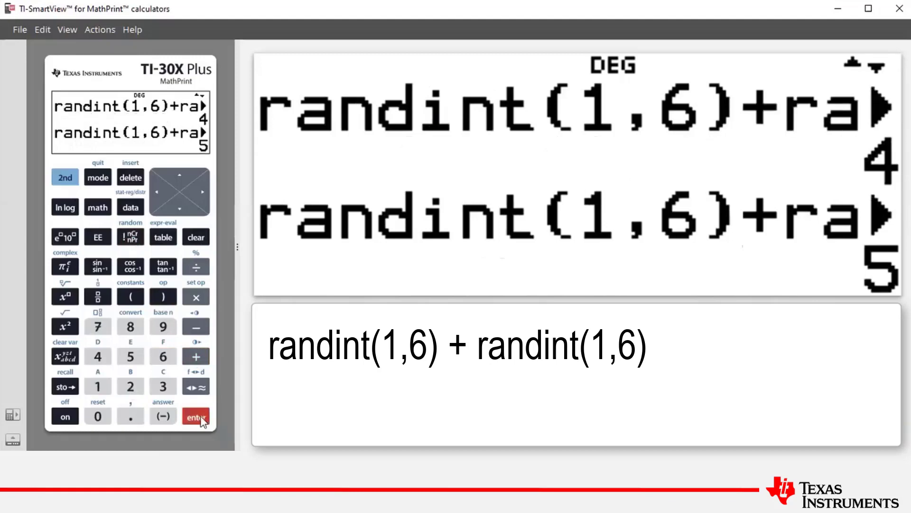
left_click(203, 420)
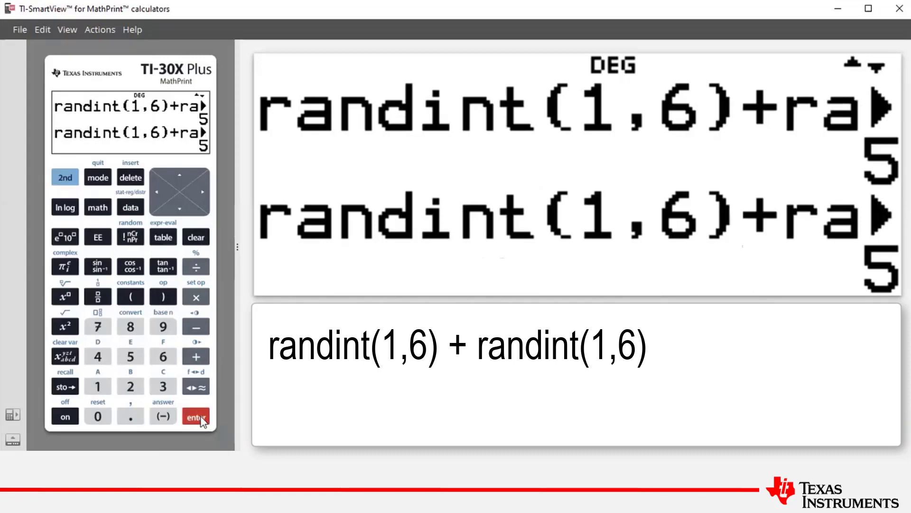
left_click(203, 420)
left_click(204, 420)
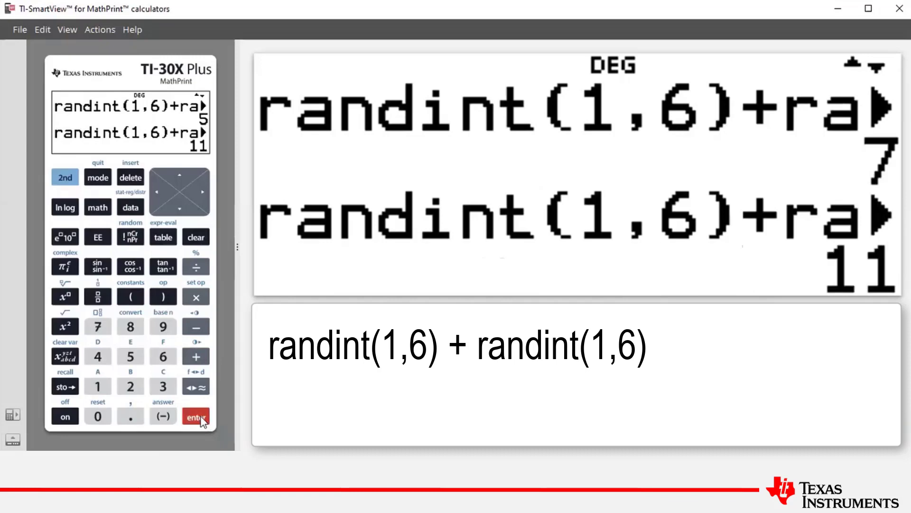